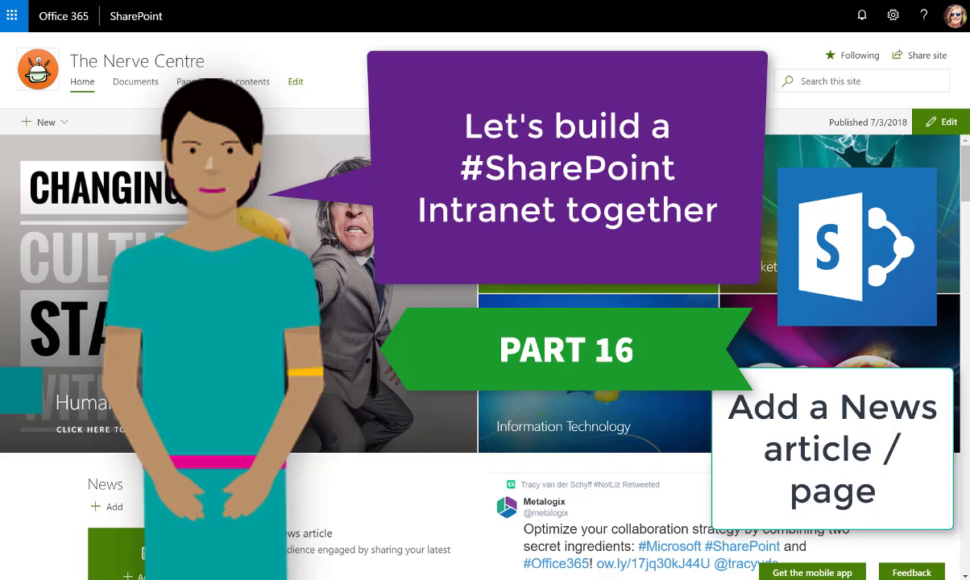
Add a news post from the home page's News section and title it "Digital Literacy"
{"action": "scroll", "coordinate": [57, 435], "scroll_direction": "down", "scroll_amount": 2}
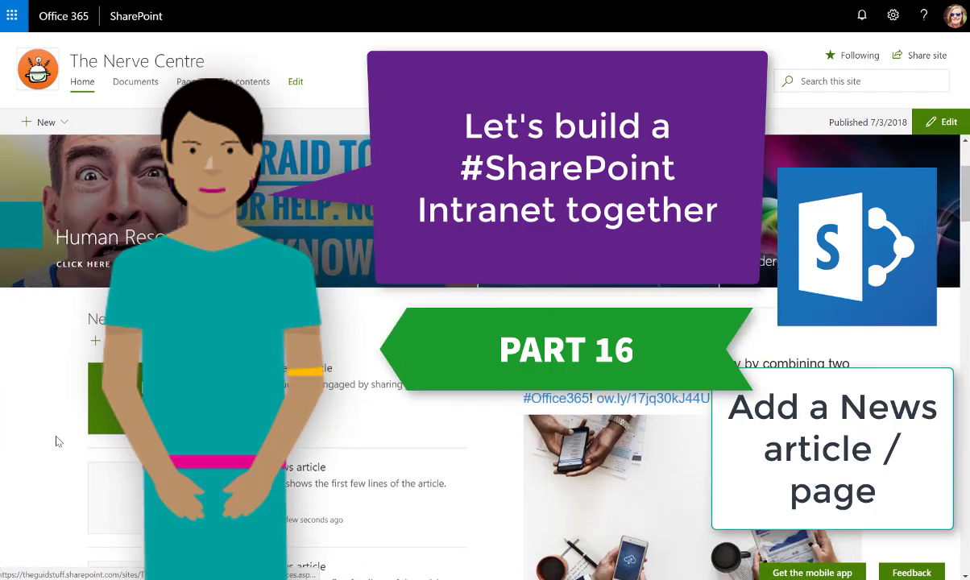
{"action": "scroll", "coordinate": [56, 441], "scroll_direction": "down", "scroll_amount": 1}
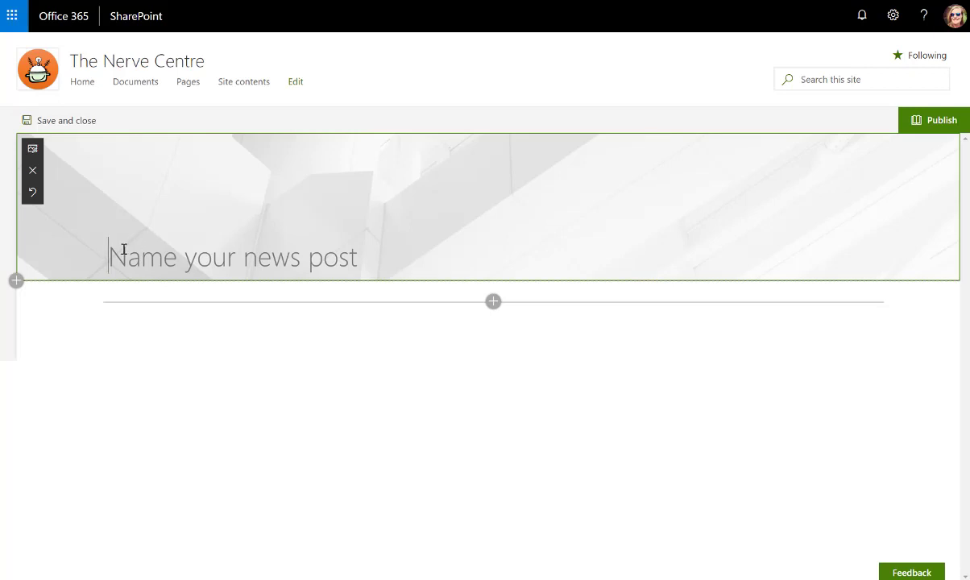
{"action": "type", "text": "Digital Literacy"}
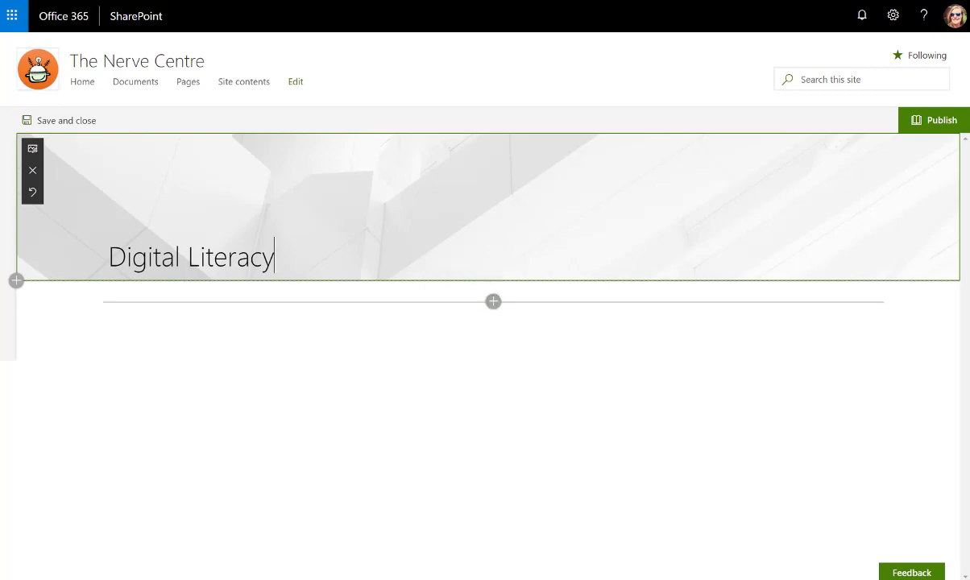
{"action": "left_click", "coordinate": [651, 564]}
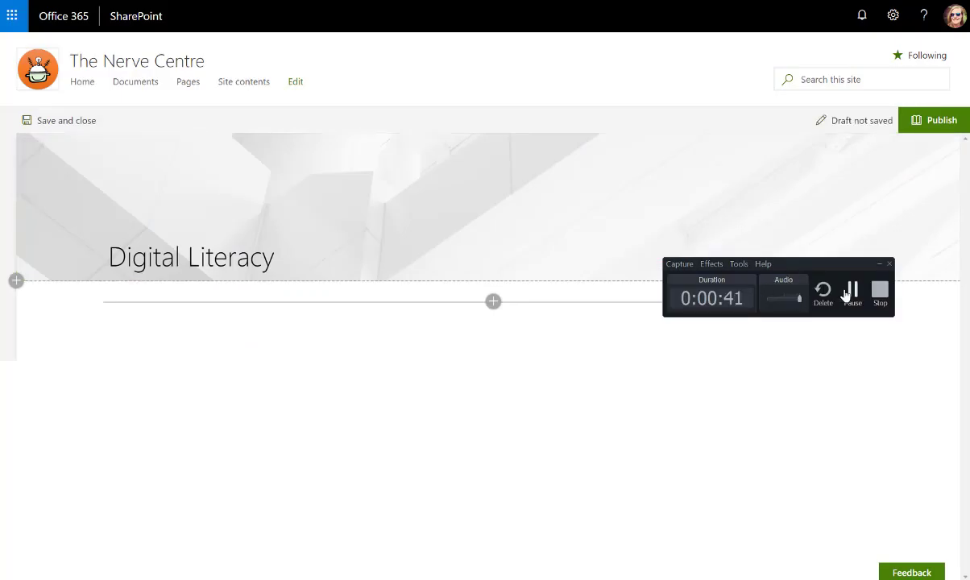
Upload the picture of Microsoft app icon tiles as the news post's title banner image
{"action": "left_click", "coordinate": [219, 143]}
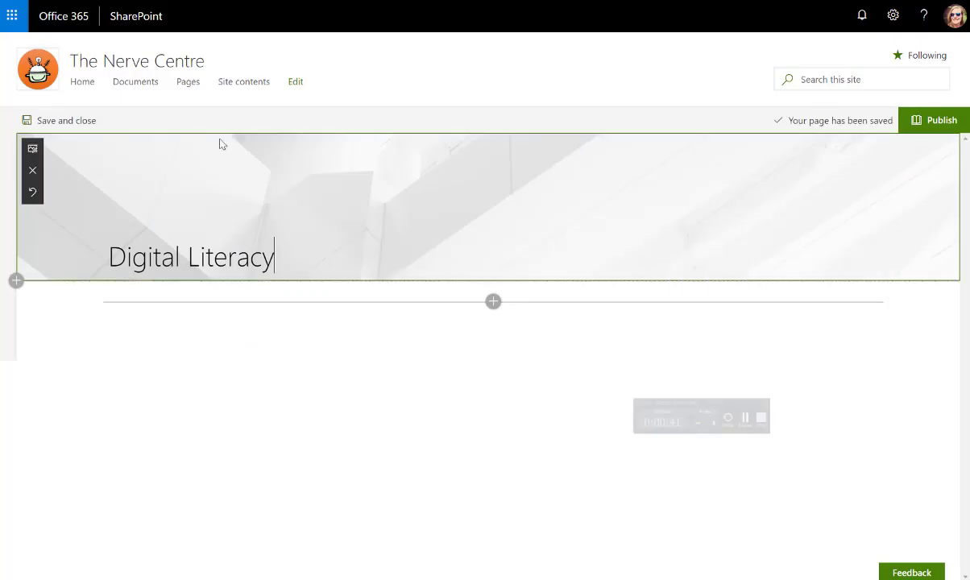
{"action": "left_click", "coordinate": [32, 148]}
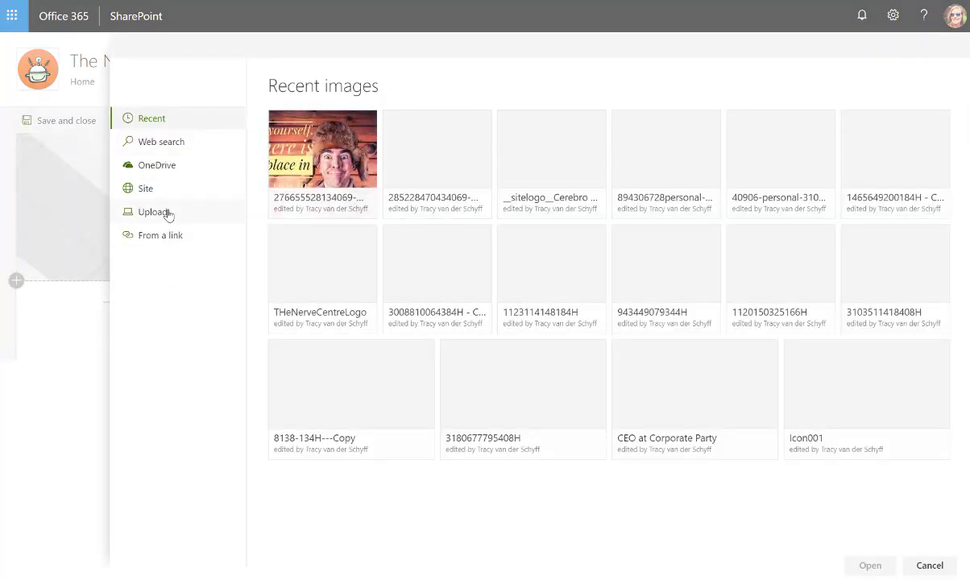
{"action": "left_click", "coordinate": [167, 211]}
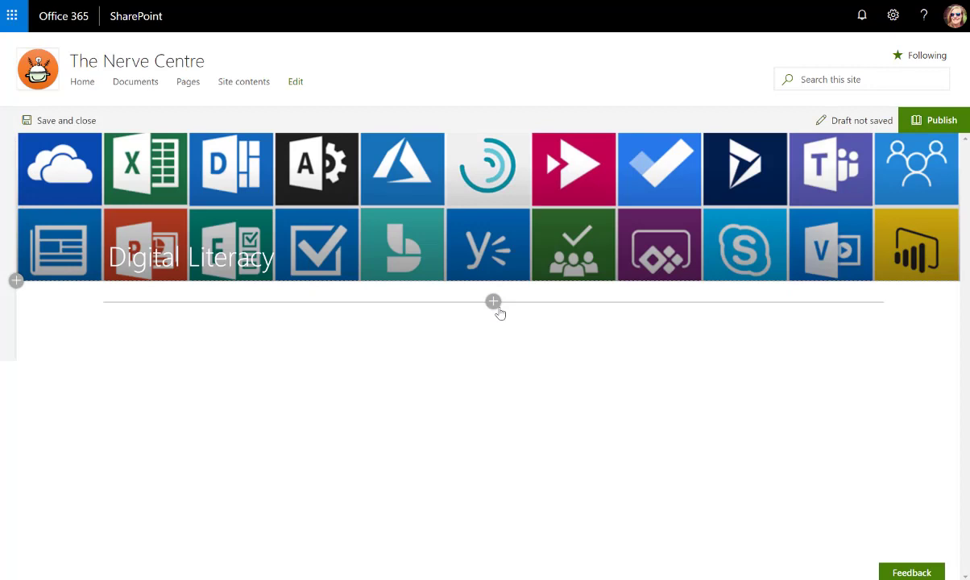
Add a three-column section directly below the title banner
{"action": "left_click", "coordinate": [16, 280]}
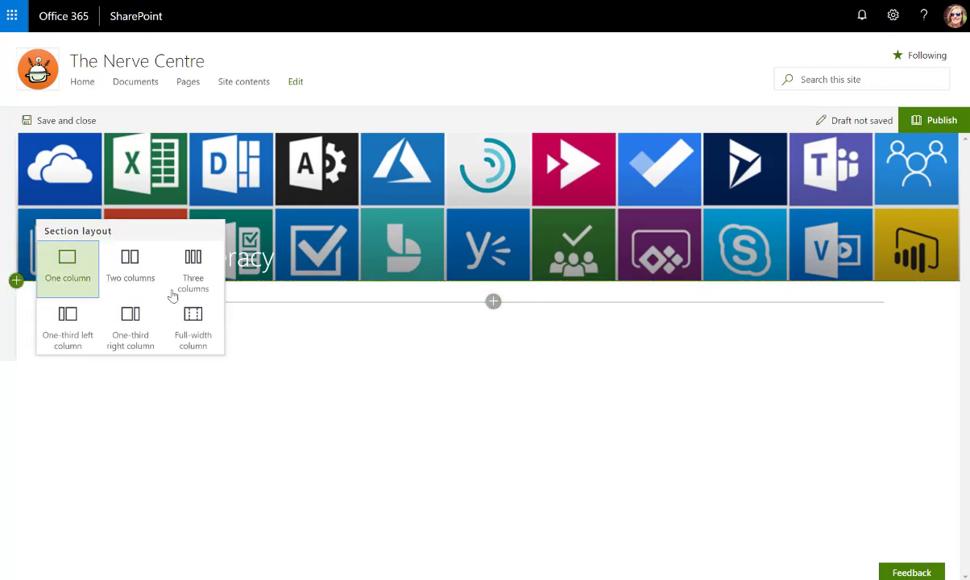
{"action": "left_click", "coordinate": [190, 270]}
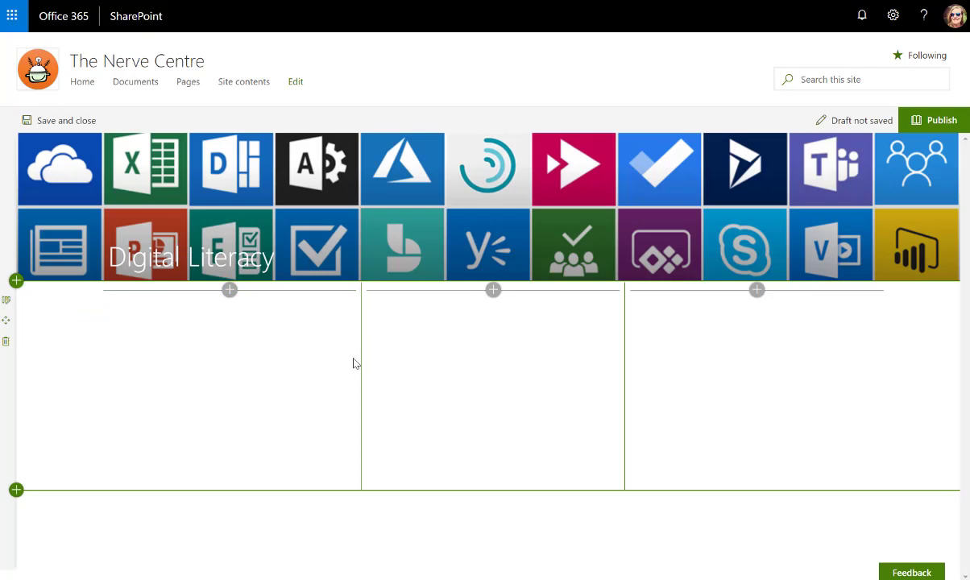
Open the Word desktop app to prepare Lorem ipsum placeholder text for the article
{"action": "key", "text": "super"}
{"action": "type", "text": "word"}
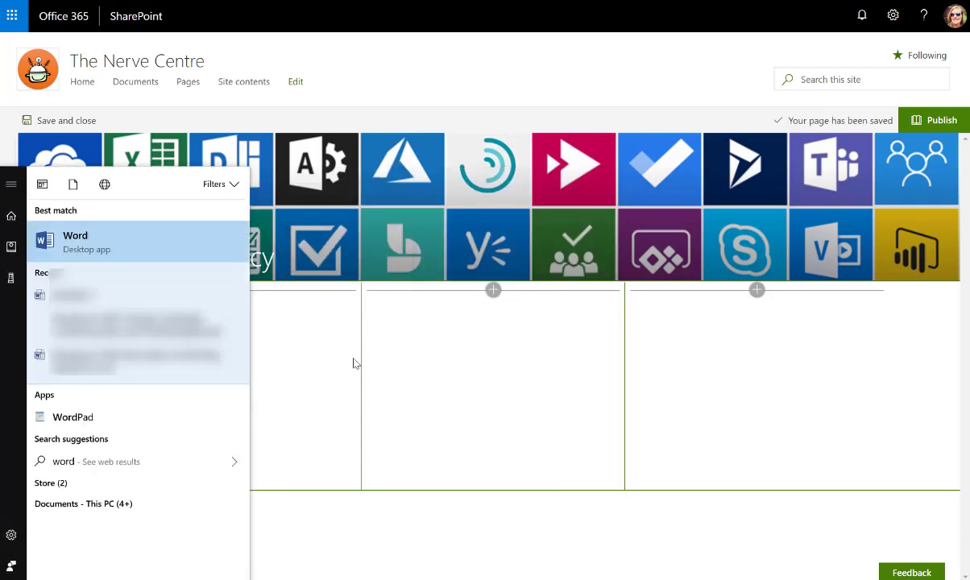
{"action": "key", "text": "Return"}
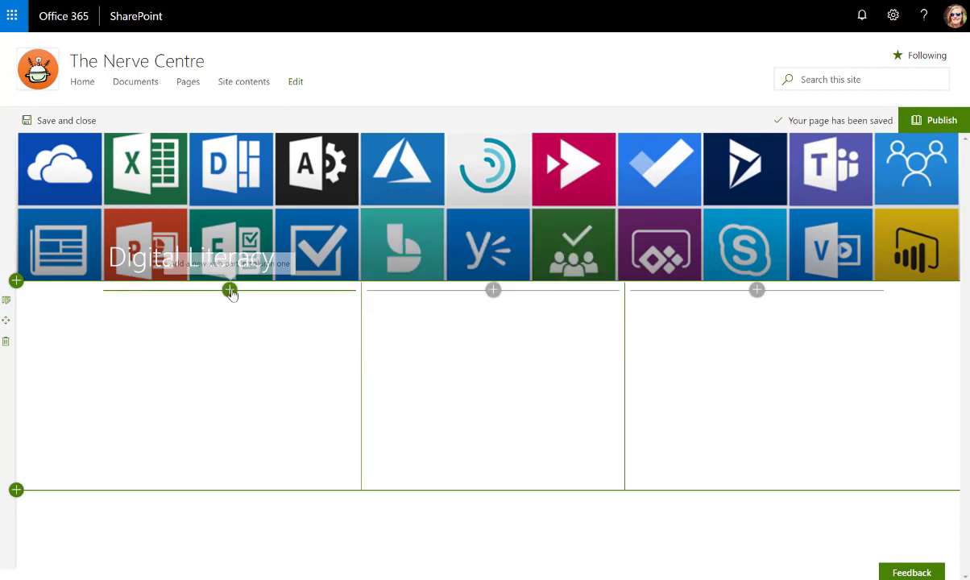
Add a Text web part to column one and fill it with the Lorem ipsum placeholder paragraphs
{"action": "left_click", "coordinate": [229, 289]}
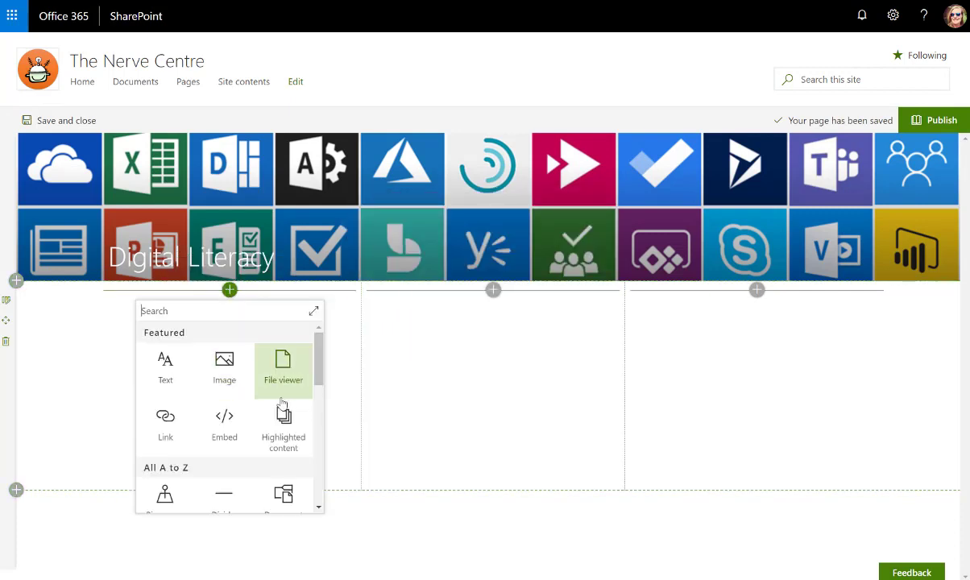
{"action": "scroll", "coordinate": [270, 419], "scroll_direction": "down", "scroll_amount": 1}
{"action": "scroll", "coordinate": [274, 423], "scroll_direction": "down", "scroll_amount": 2}
{"action": "scroll", "coordinate": [274, 418], "scroll_direction": "up", "scroll_amount": 2}
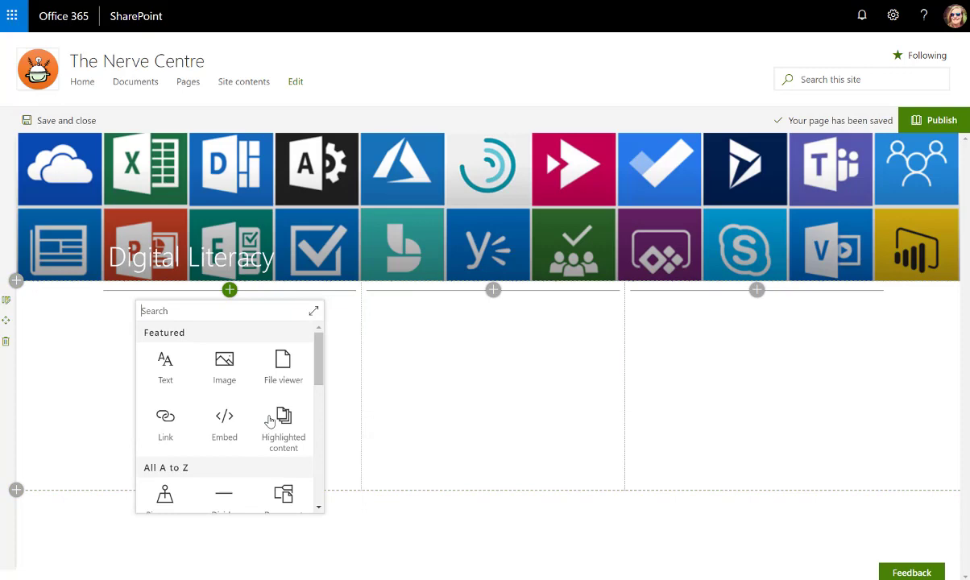
{"action": "left_click", "coordinate": [178, 369]}
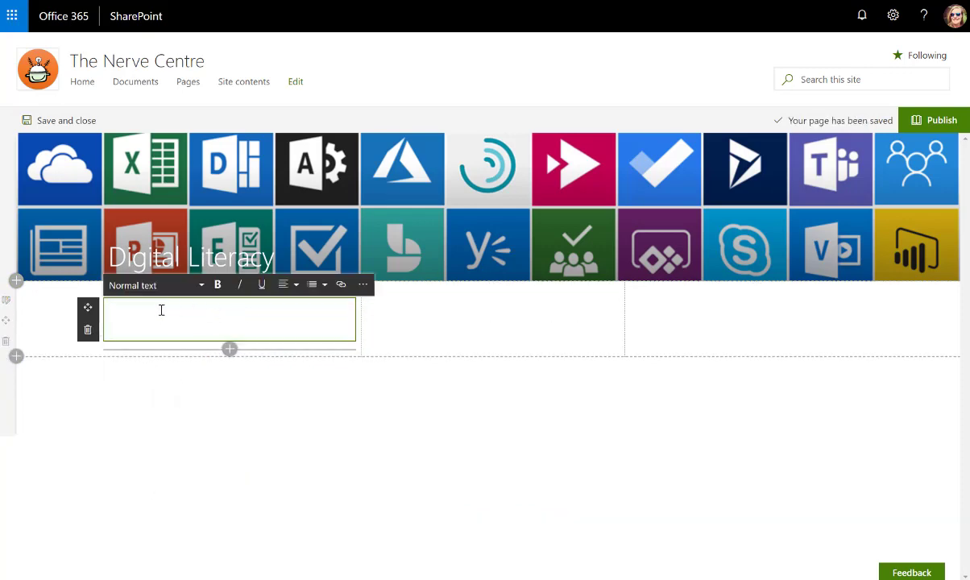
{"action": "type", "text": "Lorem ipsum dolor sit amet, consectetuer adipiscing elit. Maecenas porttitor congue massa. Fusce posuere, magna sed pulvinar ultricies, purus lectus malesuada libero, sit amet commodo magna eros quis urna. Nunc viverra imperdiet enim. Fusce est. Vivamus a tellus. Pellentesque habitant morbi tristique senectus et netus et malesuada fames ac turpis egestas. Proin pharetra nonummy pede. Mauris et orci. Aenean nec lorem. In porttitor. Donec laoreet nonummy augue. Suspendisse dui purus, scelerisque at, vulputate vitae, pretium mattis, nunc. Mauris eget neque at sem venenatis eleifend. Ut nonummy."}
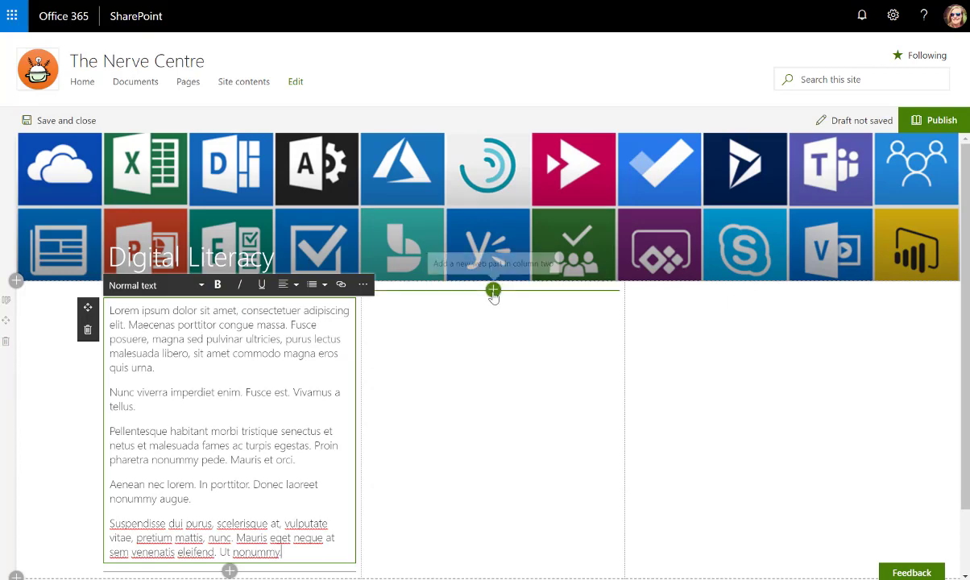
Add an Image web part to column two using the circular collage of faces from the recent images
{"action": "left_click", "coordinate": [493, 289]}
{"action": "left_click", "coordinate": [488, 370]}
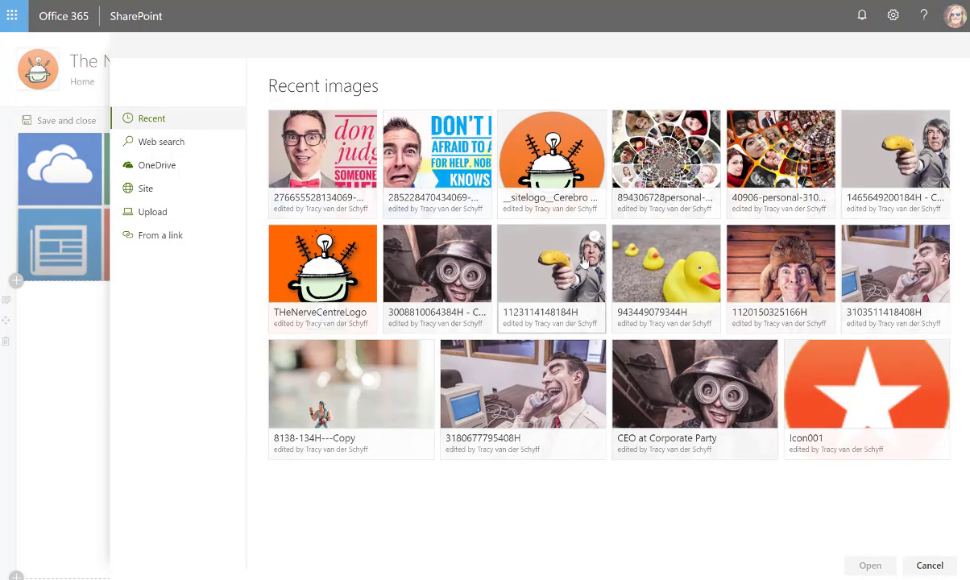
{"action": "left_click", "coordinate": [699, 126]}
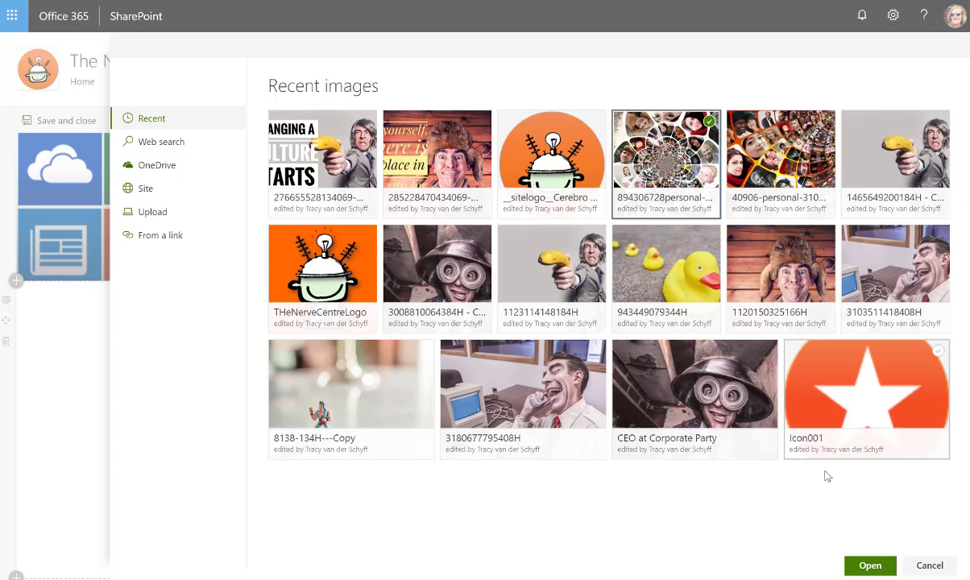
{"action": "left_click", "coordinate": [813, 508]}
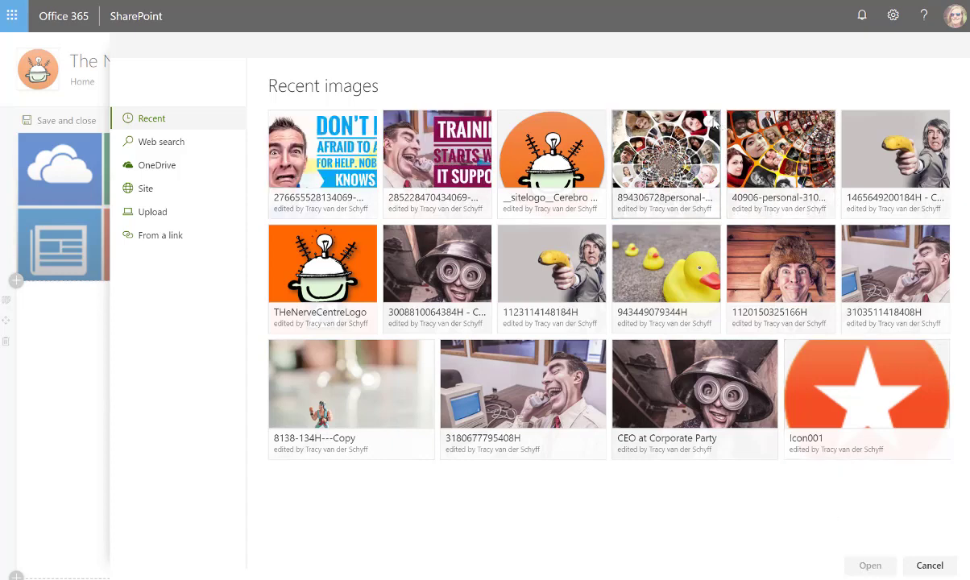
{"action": "left_click", "coordinate": [675, 116]}
{"action": "key", "text": "Escape"}
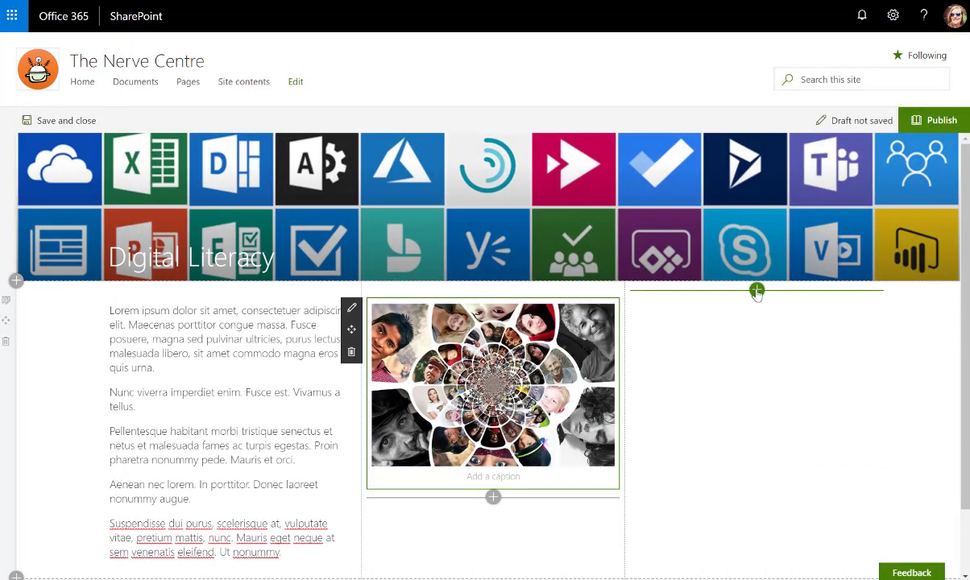
Add a Text web part to column three and fill it with the same Lorem ipsum paragraphs
{"action": "left_click", "coordinate": [757, 290]}
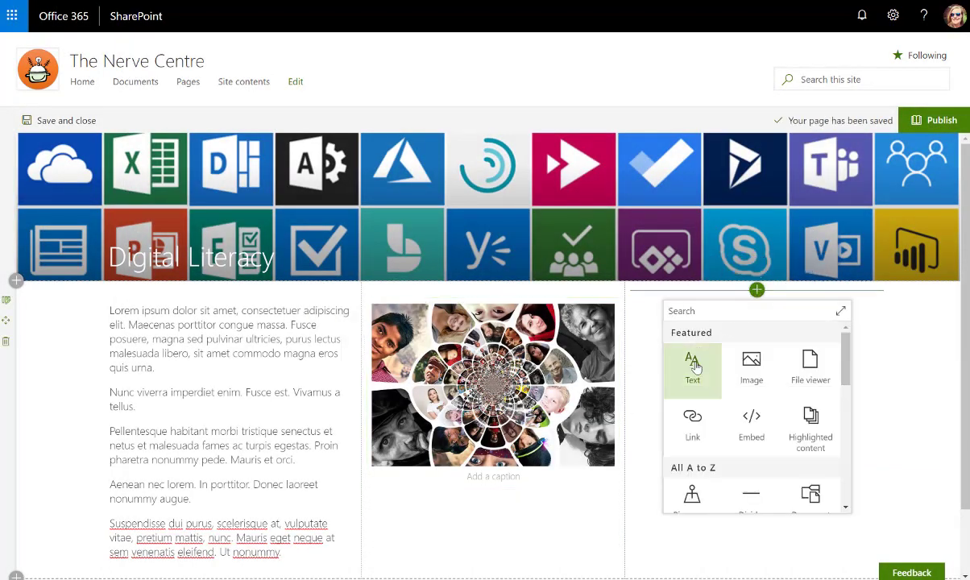
{"action": "left_click", "coordinate": [690, 347]}
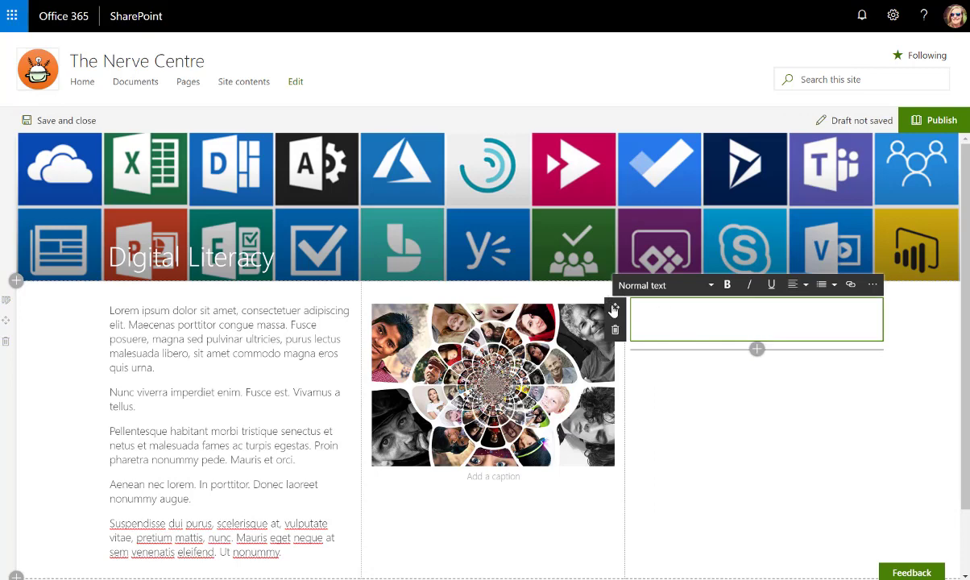
{"action": "type", "text": "Lorem ipsum dolor sit amet, consectetuer adipiscing elit. Maecenas porttitor congue massa. Fusce posuere, magna sed pulvinar ultricies, purus lectus malesuada libero, sit amet commodo magna eros quis urna. Nunc viverra imperdiet enim. Fusce est. Vivamus a tellus. Pellentesque habitant morbi tristique senectus et netus et malesuada fames ac turpis egestas. Proin pharetra nonummy pede. Mauris et orci. Aenean nec lorem. In porttitor. Donec laoreet nonummy augue. Suspendisse dui purus, scelerisque at, vulputate vitae, pretium mattis, nunc. Mauris eget neque at sem venenatis eleifend. Ut nonummy."}
{"action": "scroll", "coordinate": [206, 309], "scroll_direction": "down", "scroll_amount": 1}
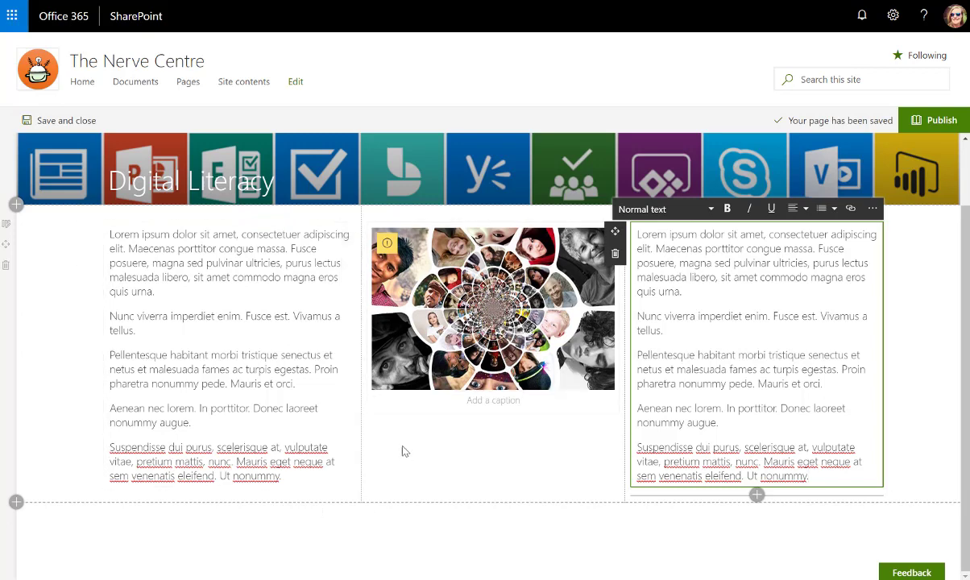
Publish the Digital Literacy news post and go to the News section of the site's home page
{"action": "scroll", "coordinate": [296, 452], "scroll_direction": "up", "scroll_amount": 1}
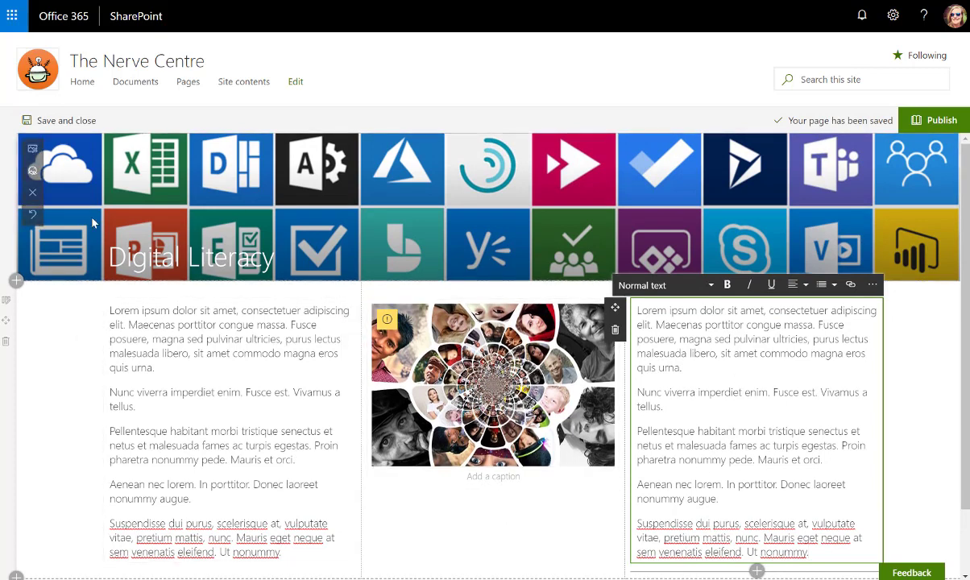
{"action": "left_click", "coordinate": [911, 121]}
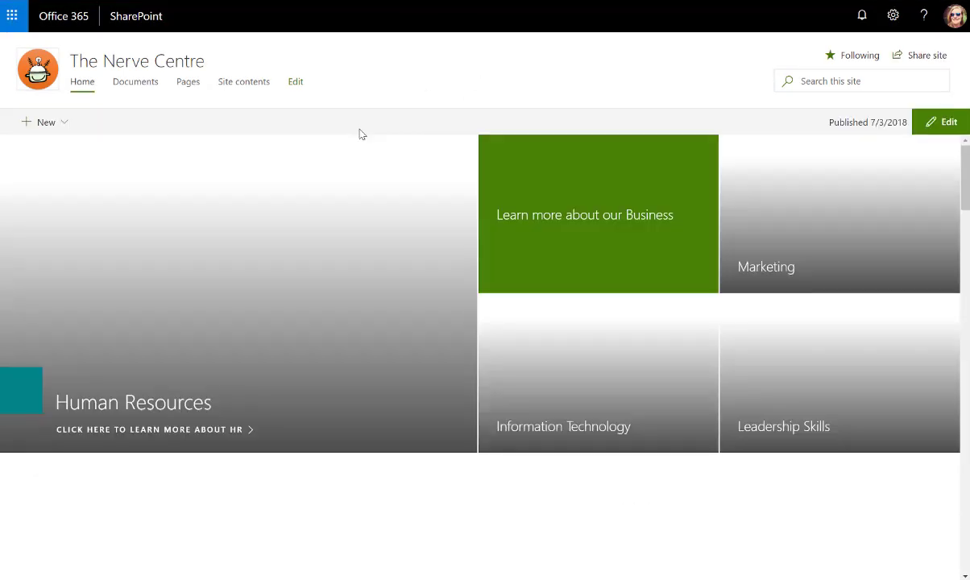
{"action": "scroll", "coordinate": [319, 307], "scroll_direction": "down", "scroll_amount": 1}
{"action": "scroll", "coordinate": [319, 307], "scroll_direction": "down", "scroll_amount": 2}
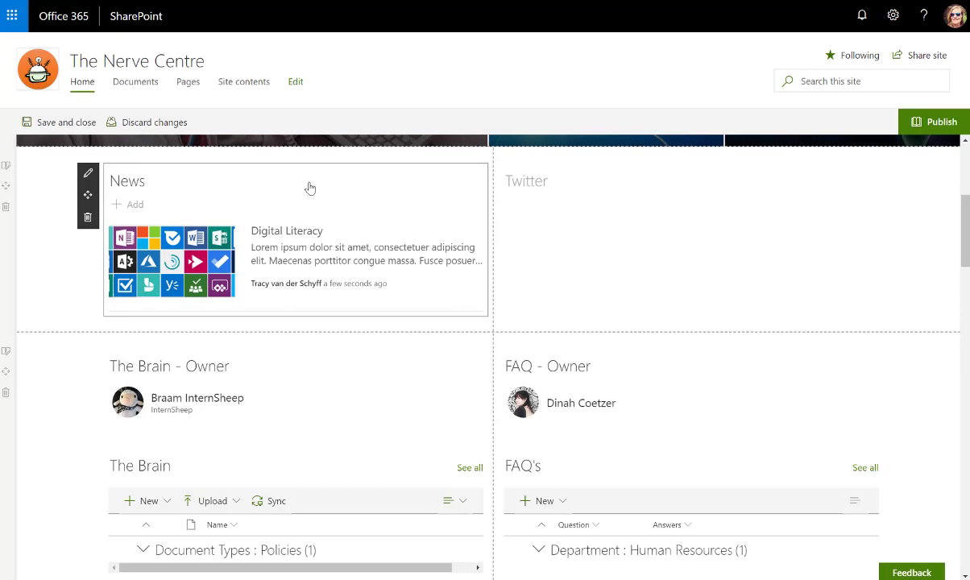
Try the Hub News and Top story layouts on the News web part, set it back to Side-by-side and publish the home page
{"action": "left_click", "coordinate": [89, 179]}
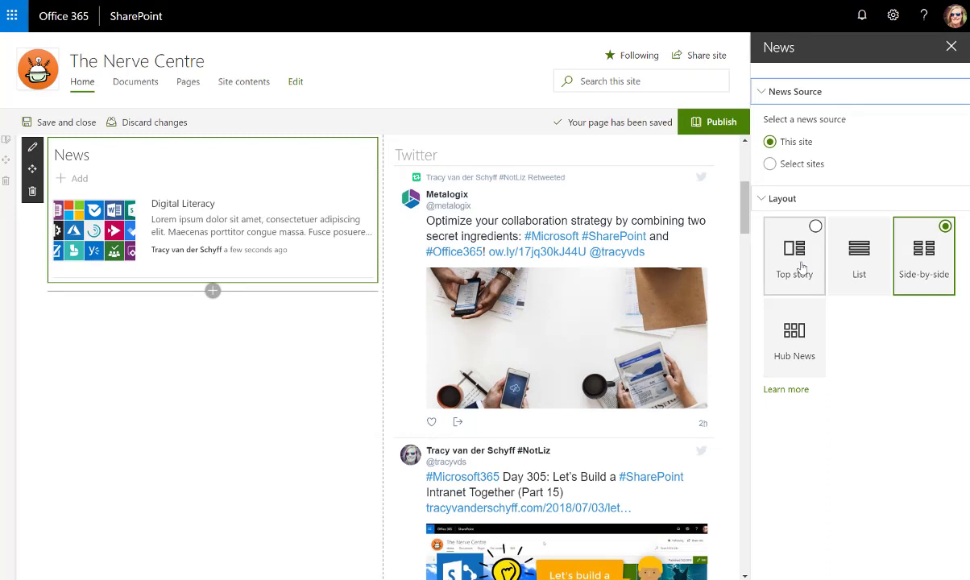
{"action": "left_click", "coordinate": [797, 359]}
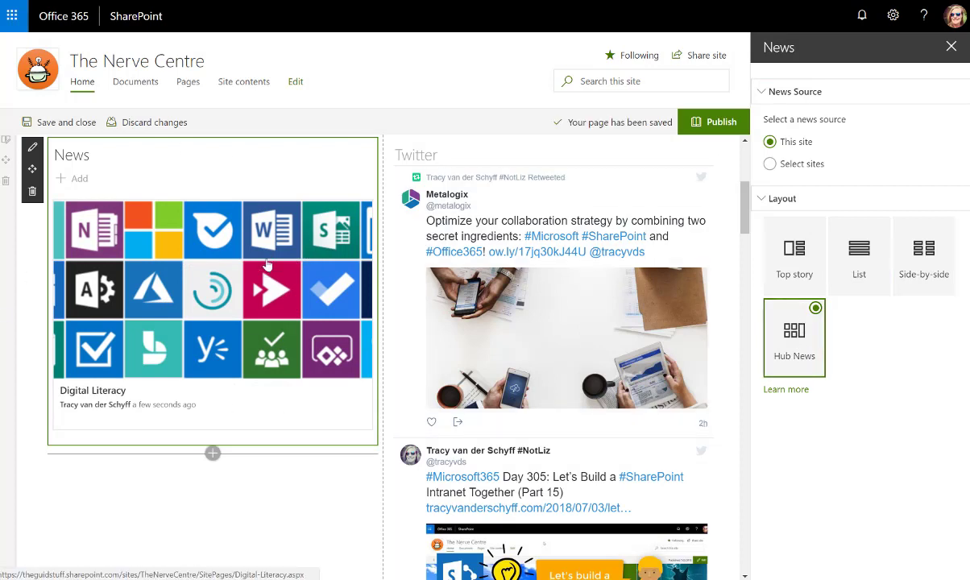
{"action": "left_click", "coordinate": [794, 256]}
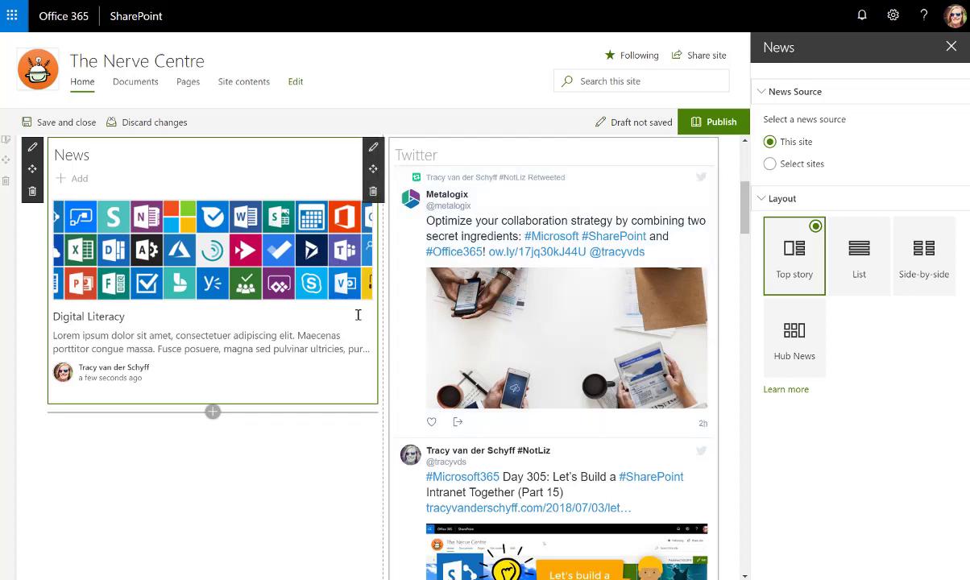
{"action": "left_click", "coordinate": [924, 252]}
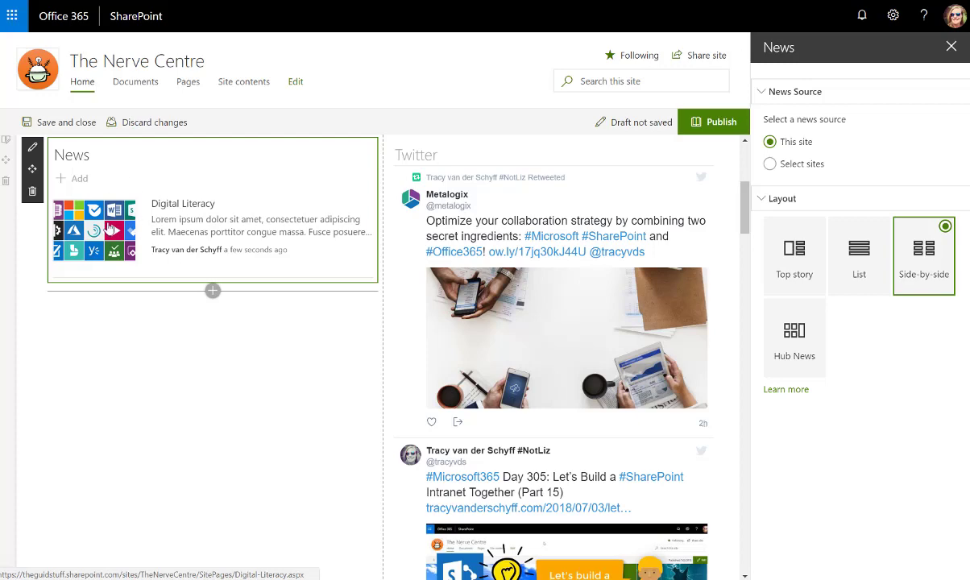
{"action": "left_click", "coordinate": [709, 122]}
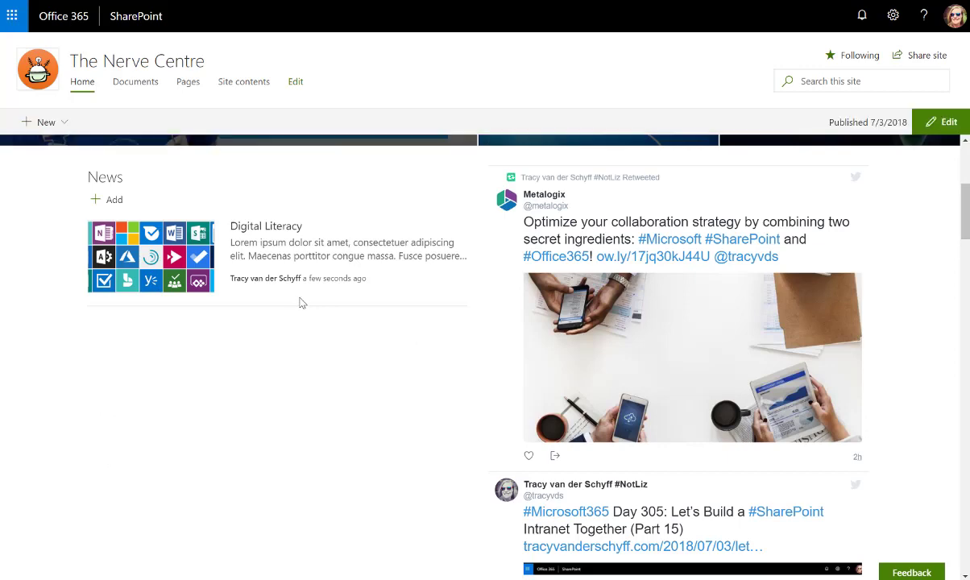
{"action": "scroll", "coordinate": [265, 277], "scroll_direction": "up", "scroll_amount": 4}
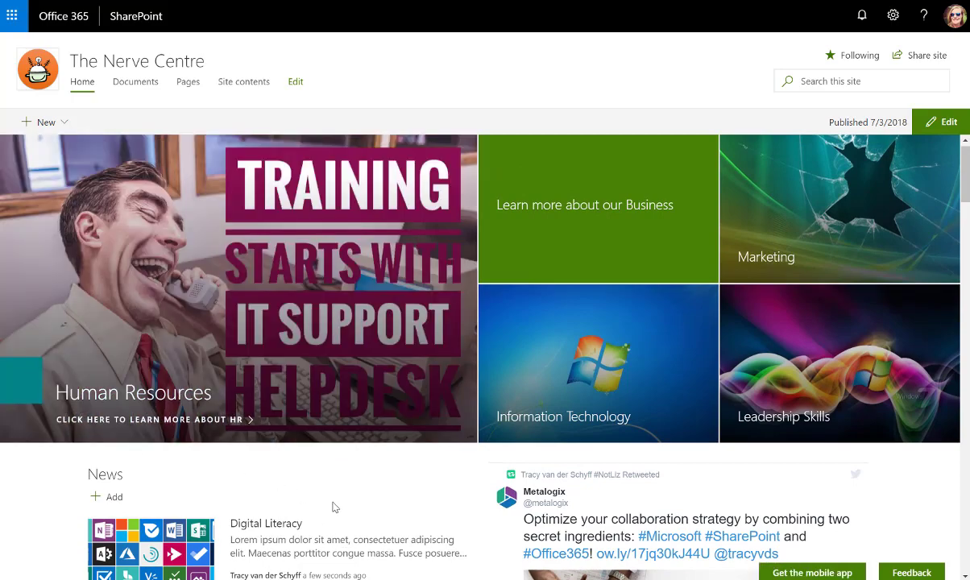
{"action": "scroll", "coordinate": [335, 504], "scroll_direction": "down", "scroll_amount": 1}
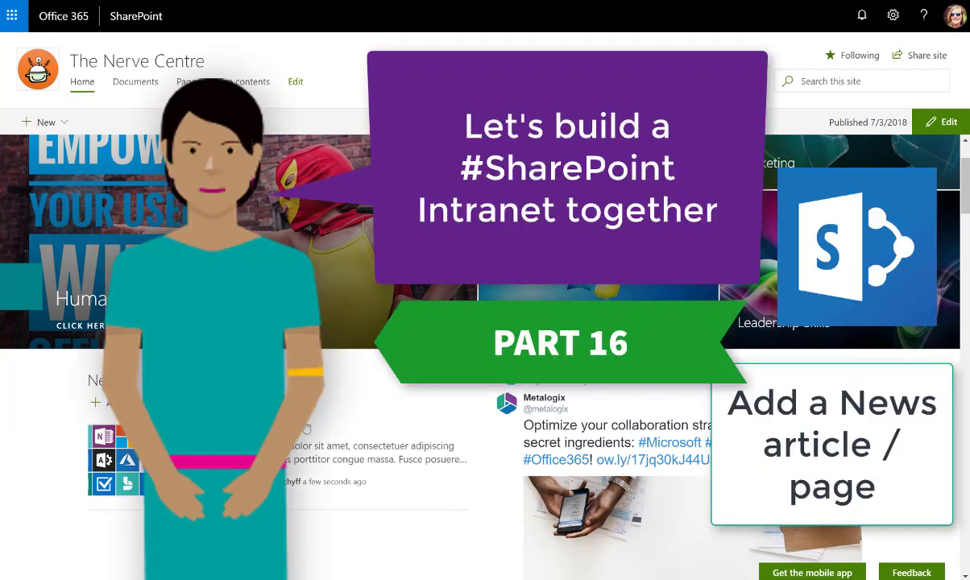
{"action": "scroll", "coordinate": [329, 424], "scroll_direction": "up", "scroll_amount": 1}
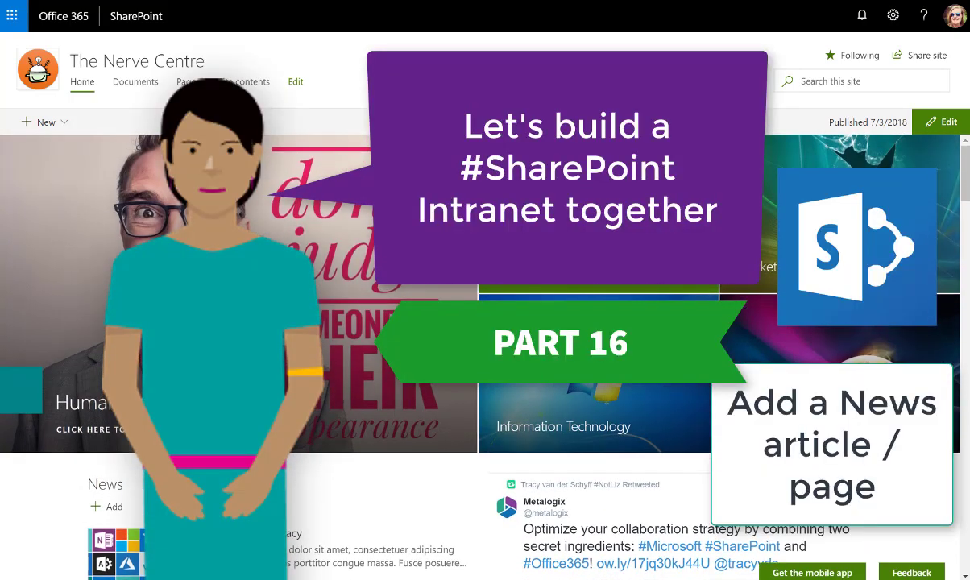